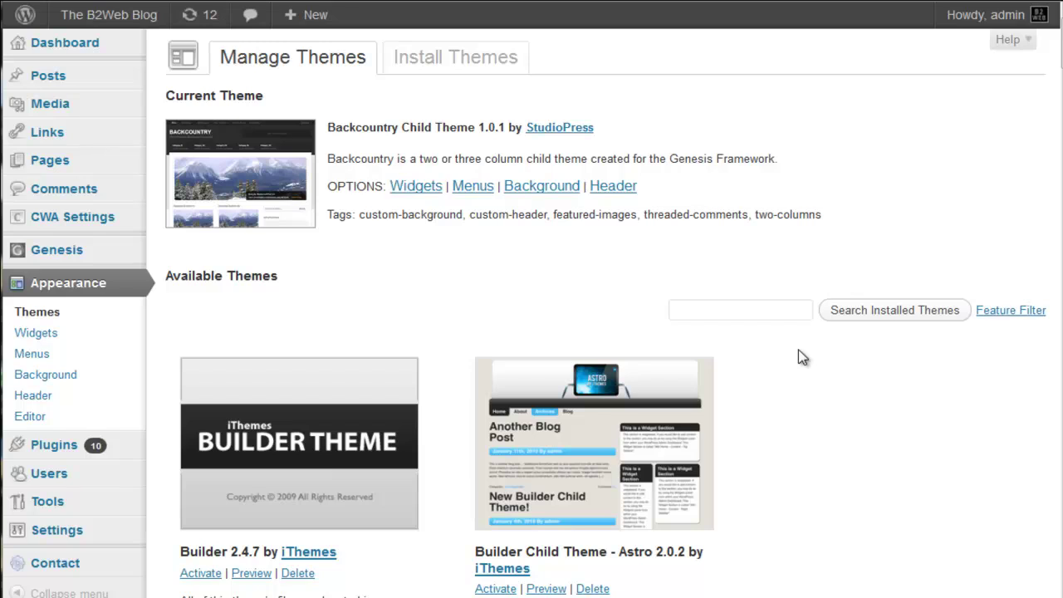
- Scroll the installed themes down to Genesis 1.8.1 and back, then reload the Themes list
scroll(808, 359, "down", 7)
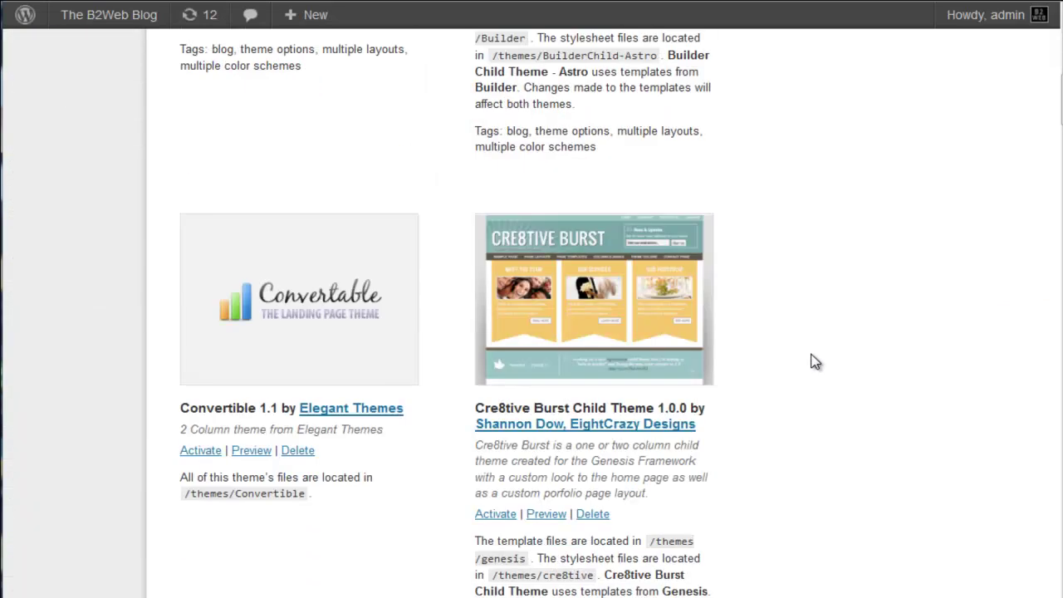
scroll(814, 361, "down", 15)
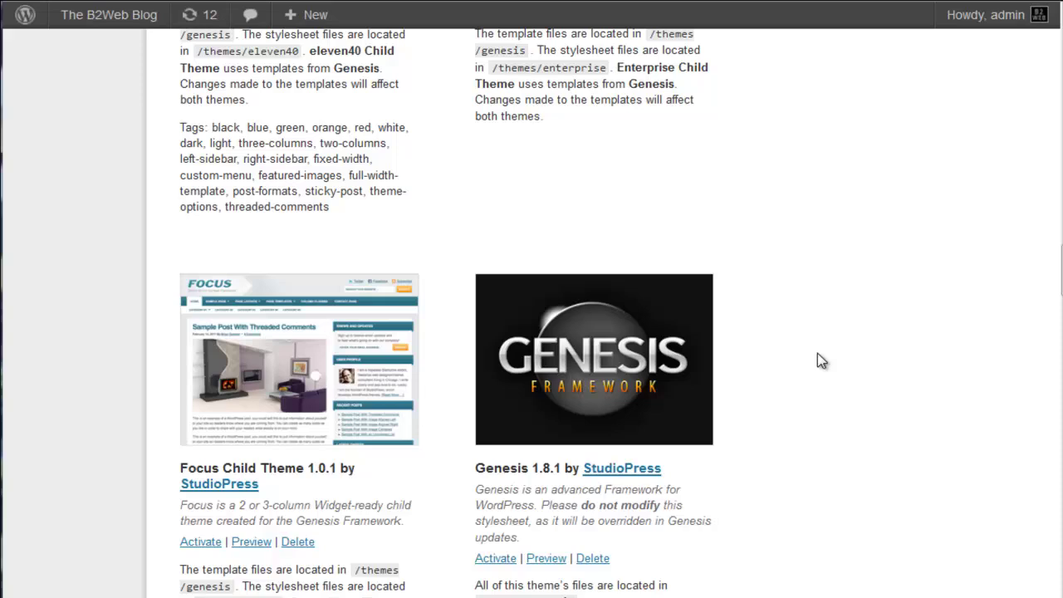
scroll(817, 353, "down", 1)
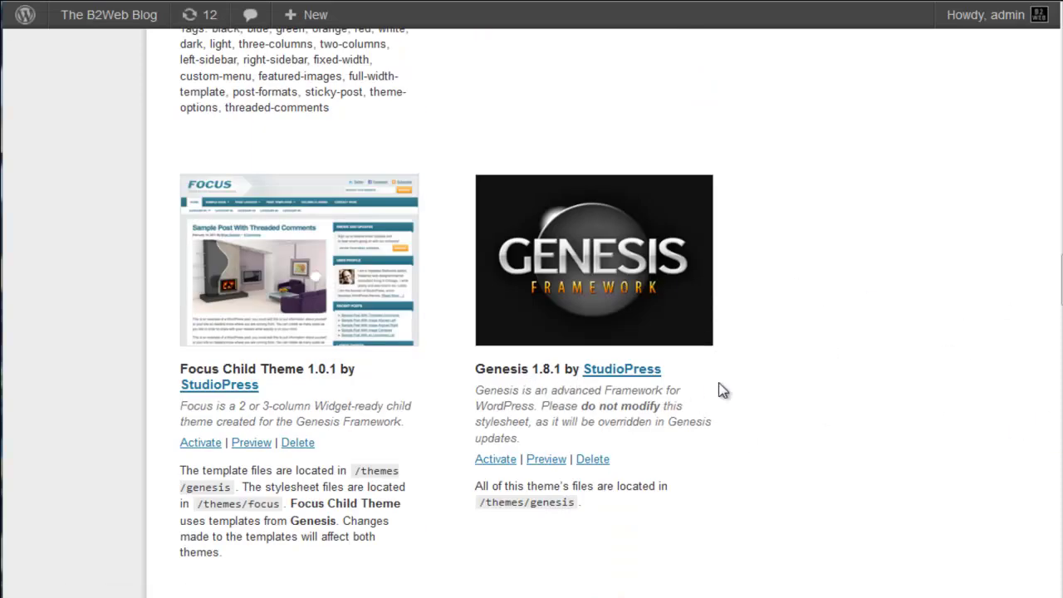
scroll(531, 316, "up", 2)
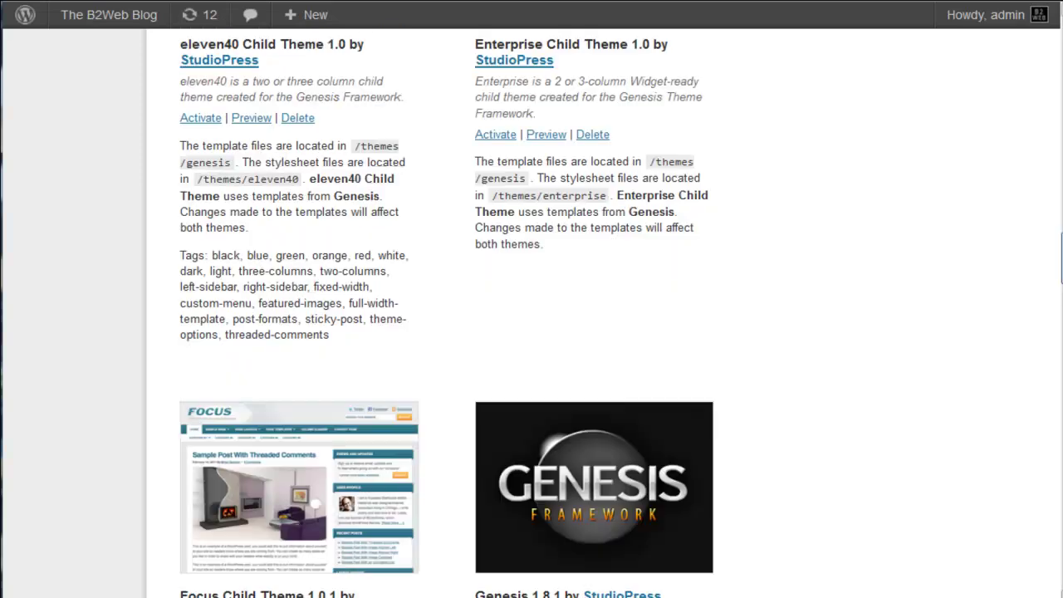
scroll(532, 315, "up", 10)
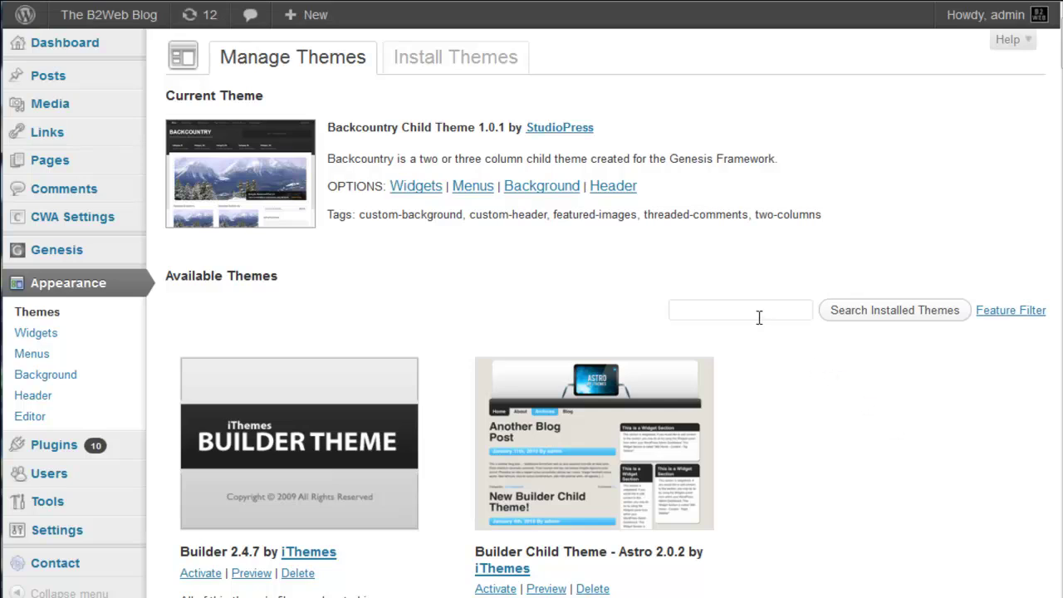
left_click(58, 311)
mouse_move(75, 252)
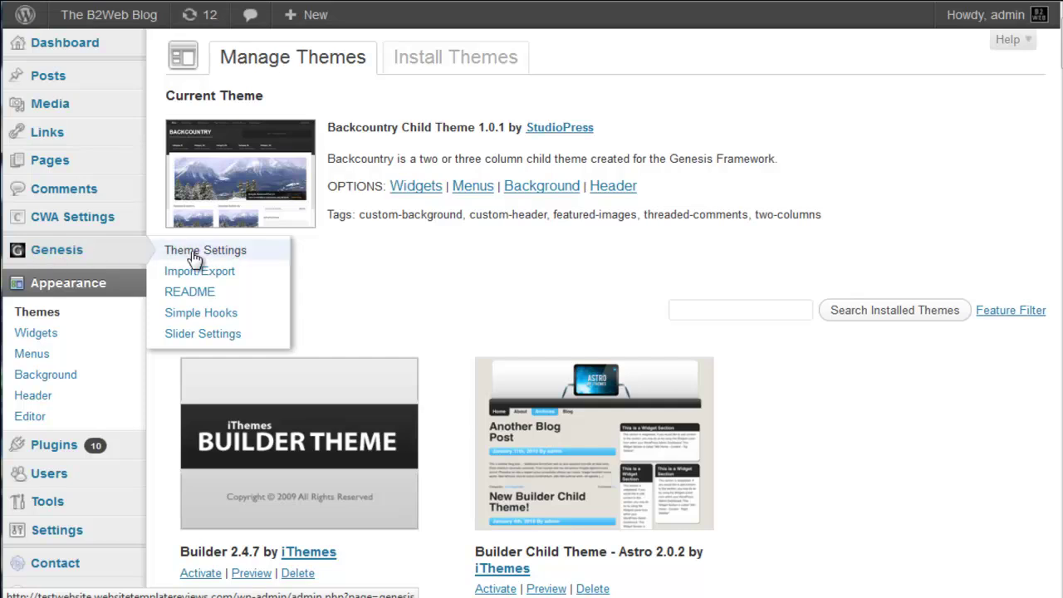
- Open Genesis Theme Settings, keep Color Style at Default, and scroll down to Navigation Settings
left_click(220, 253)
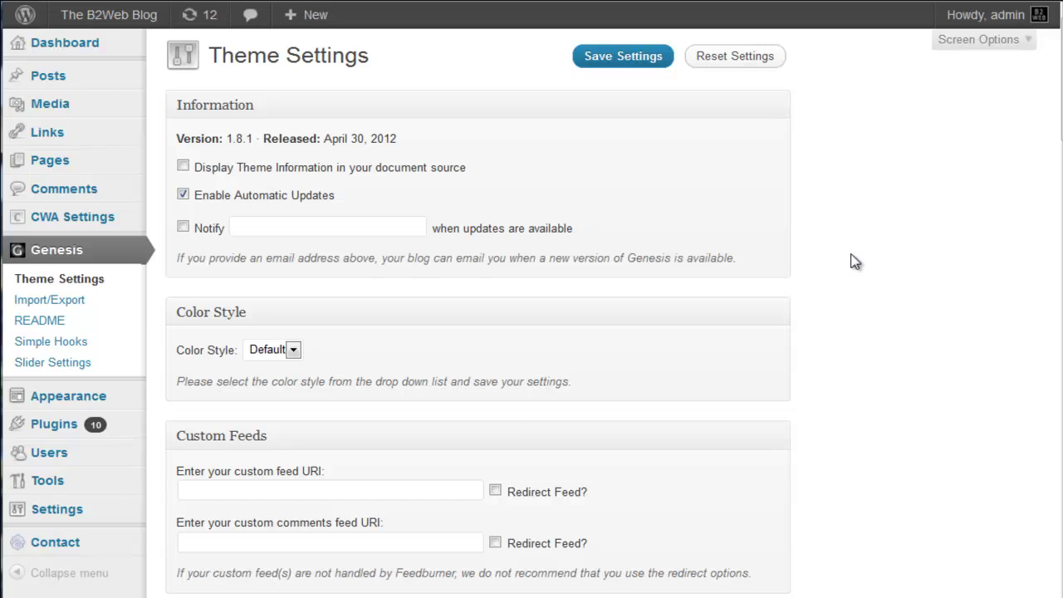
left_click(290, 352)
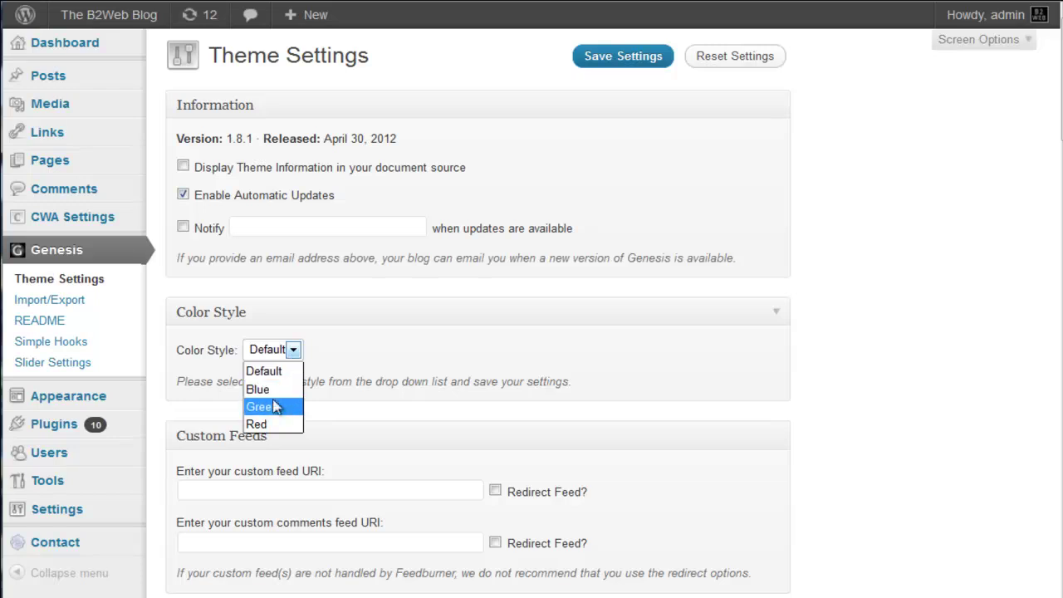
left_click(467, 364)
scroll(1008, 342, "down", 3)
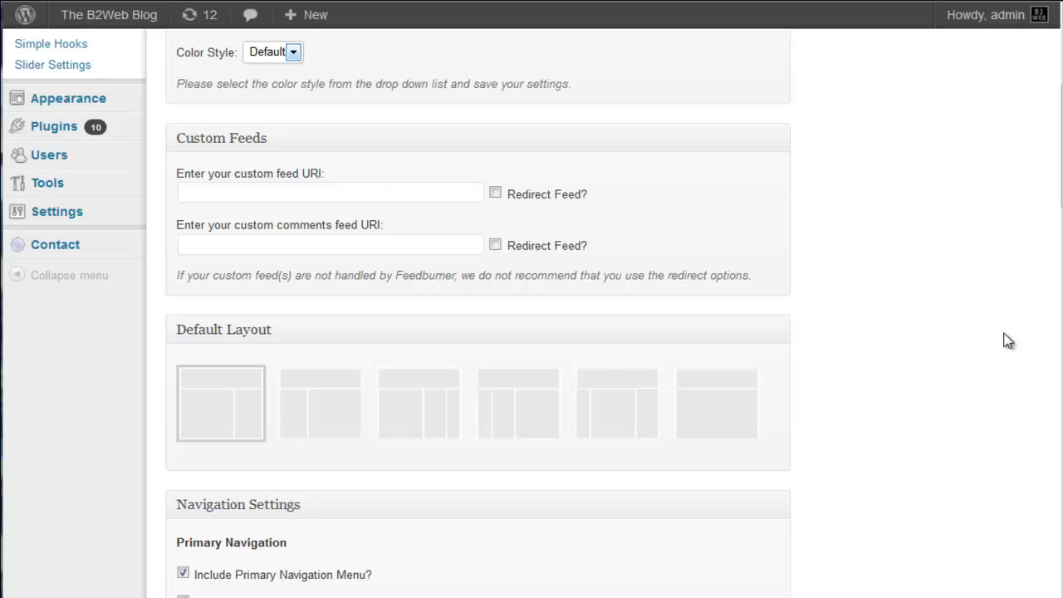
scroll(1008, 342, "down", 2)
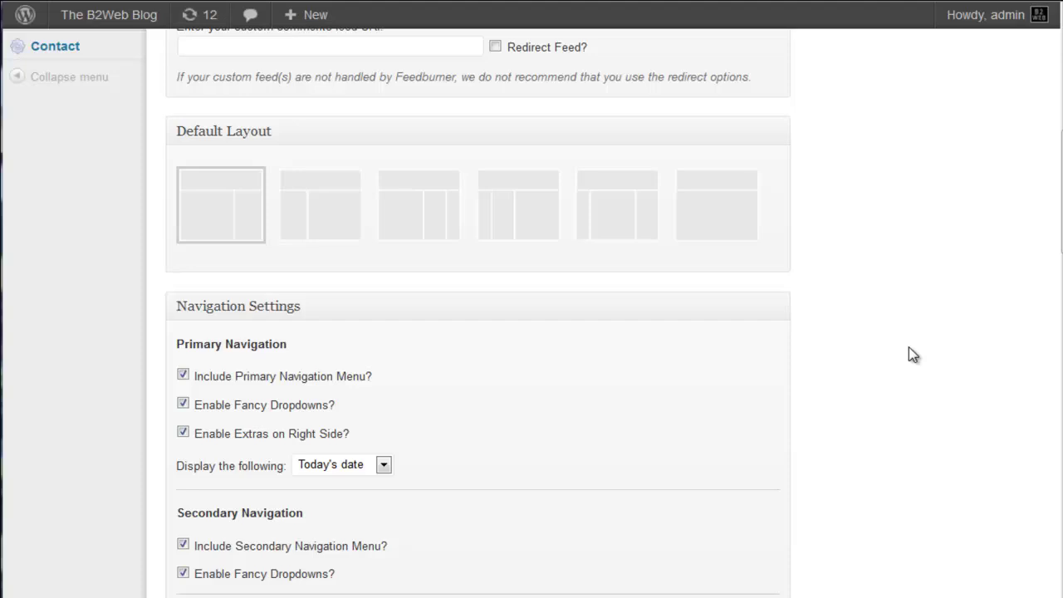
scroll(909, 348, "down", 1)
scroll(908, 348, "up", 1)
scroll(909, 347, "down", 1)
scroll(908, 347, "down", 1)
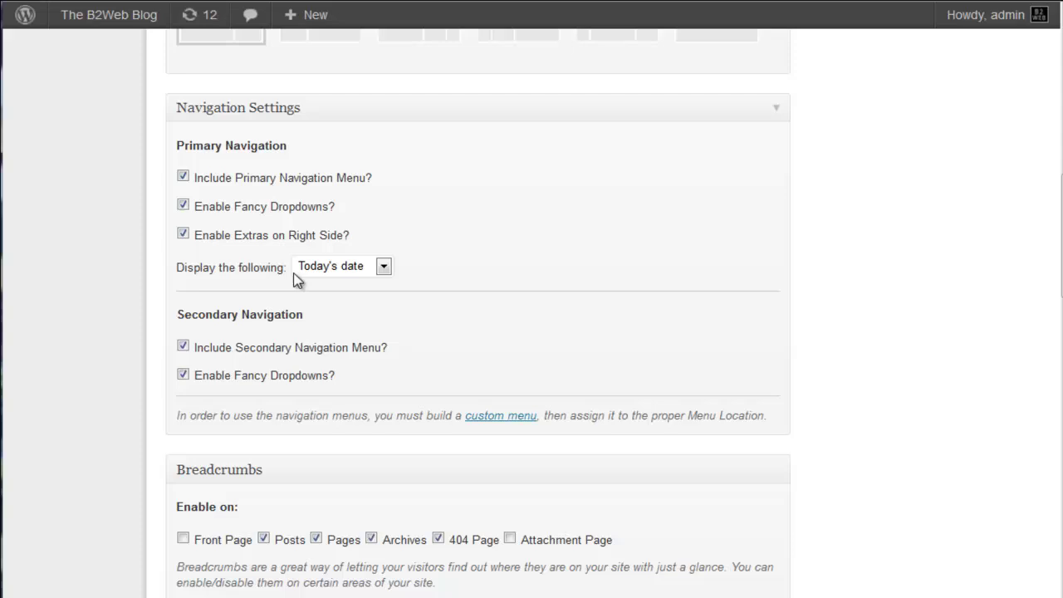
- Uncheck 'Include Secondary Navigation Menu?' and 'Include Primary Navigation Menu?'
left_click(183, 345)
left_click(182, 175)
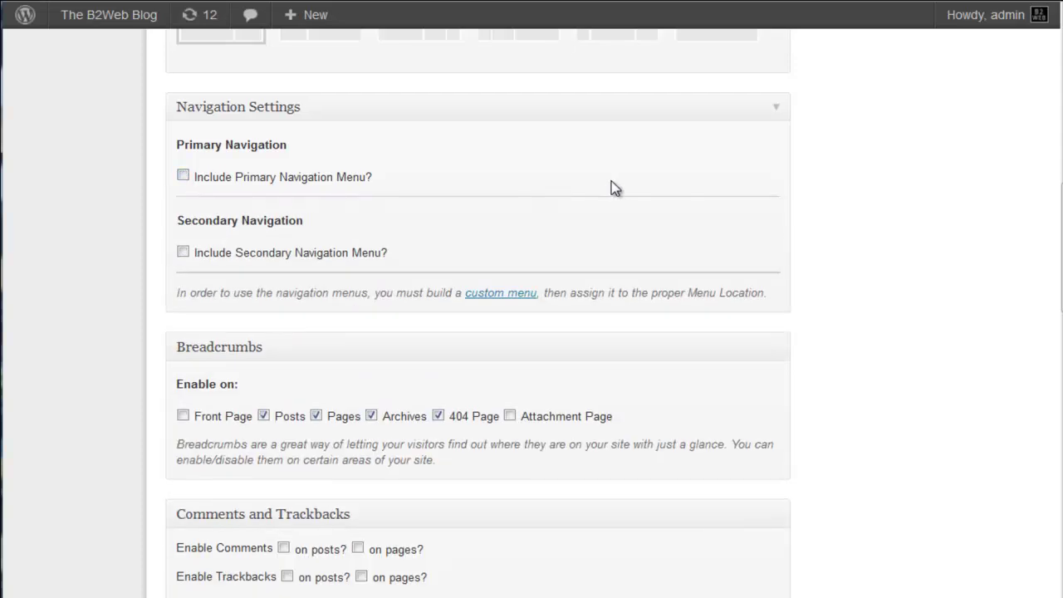
scroll(826, 184, "up", 6)
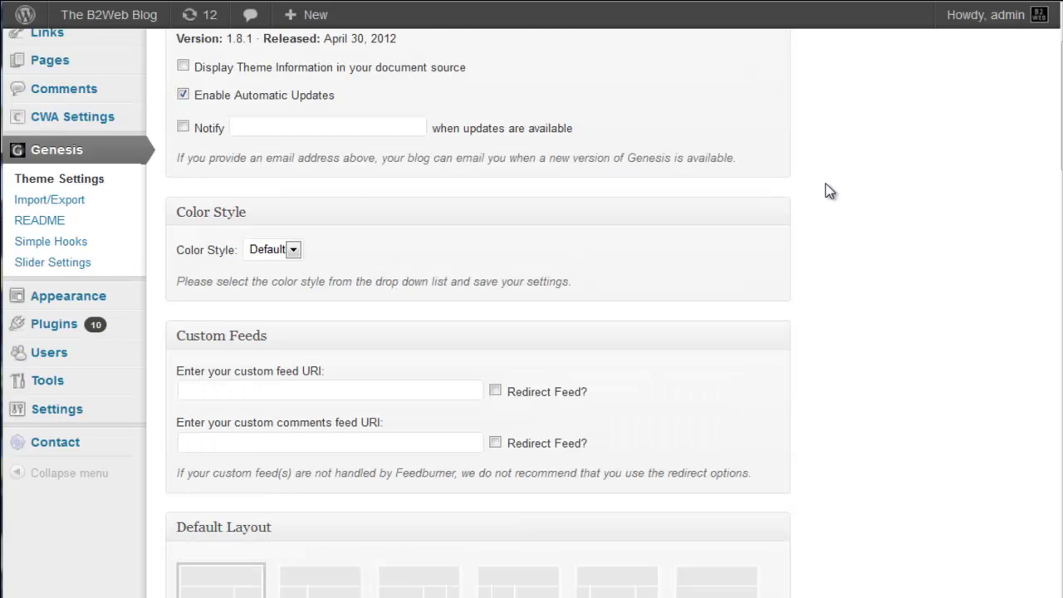
mouse_move(98, 300)
- Scroll through the remaining Theme Settings sections and back up
scroll(856, 345, "down", 3)
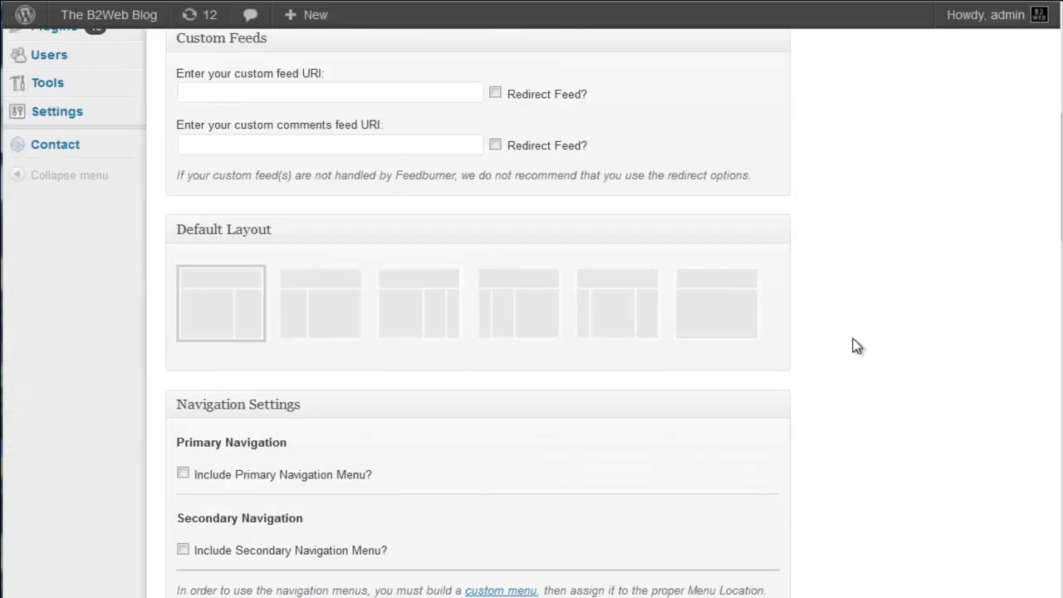
scroll(855, 345, "down", 5)
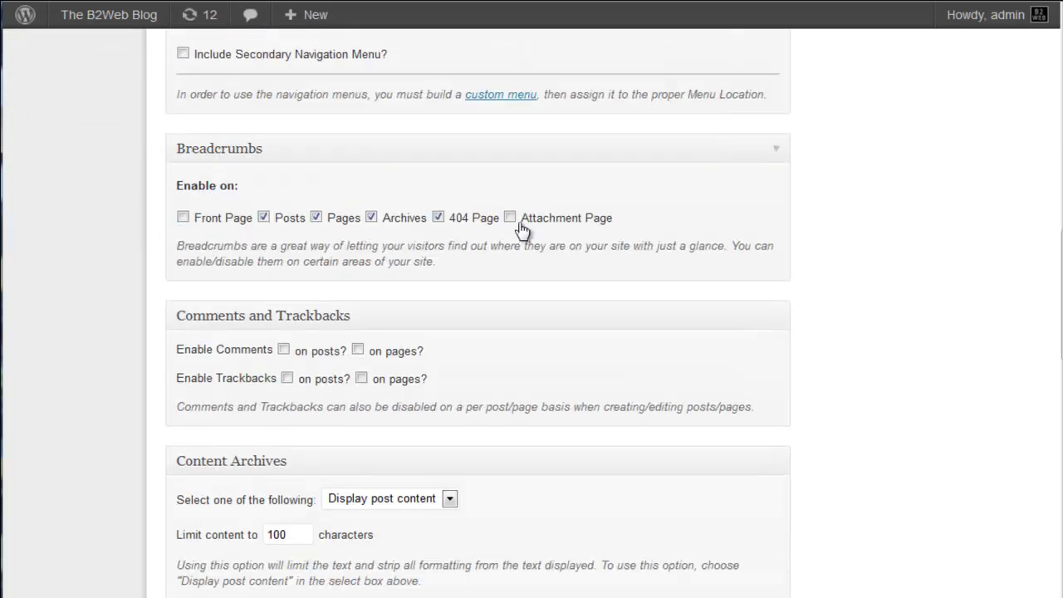
scroll(712, 235, "down", 1)
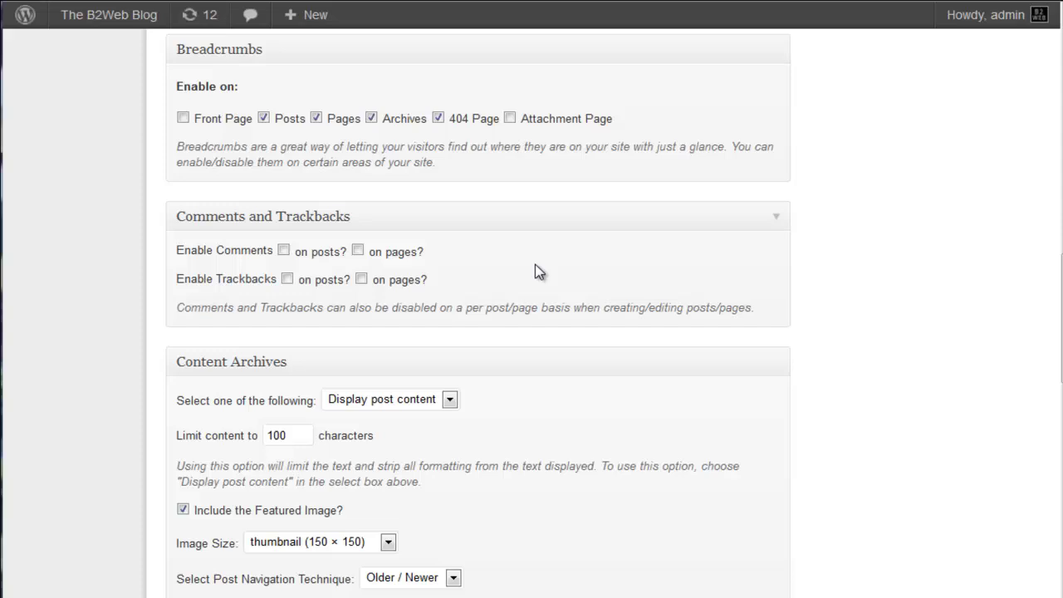
scroll(759, 249, "down", 1)
scroll(763, 247, "down", 1)
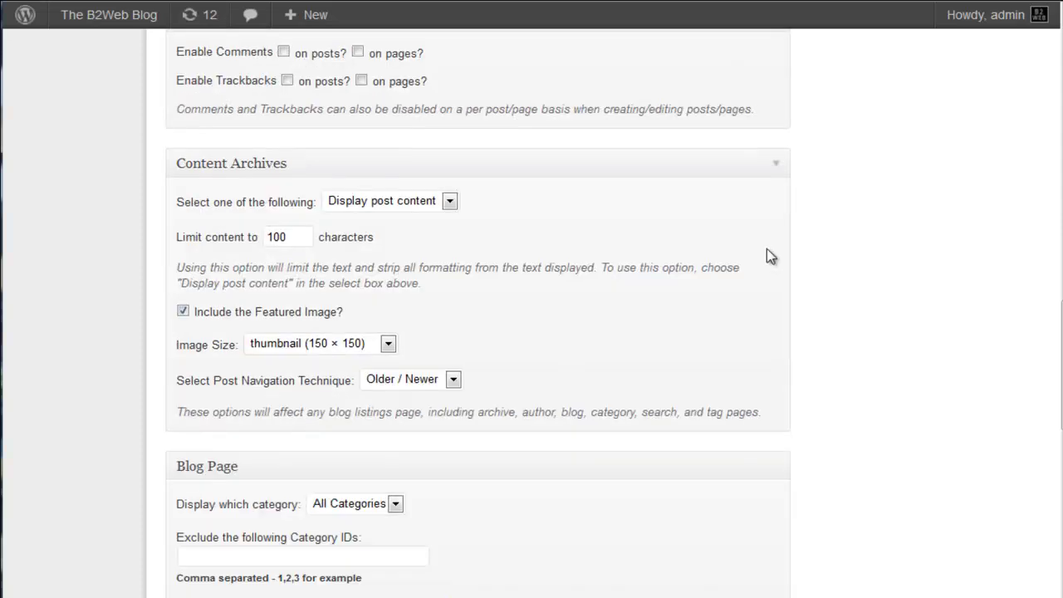
scroll(767, 248, "down", 1)
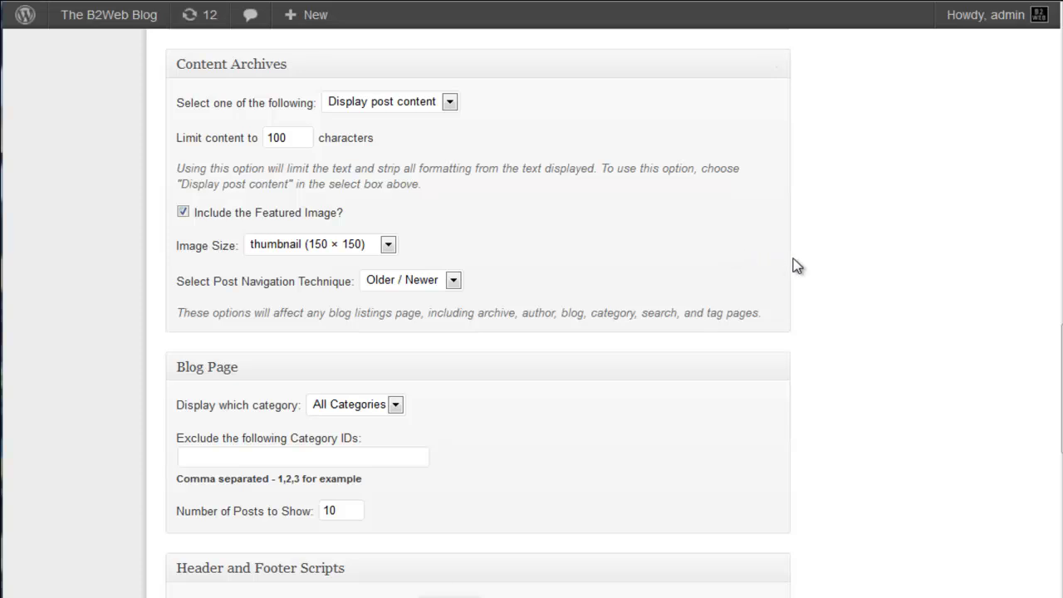
scroll(798, 263, "down", 1)
scroll(798, 268, "down", 5)
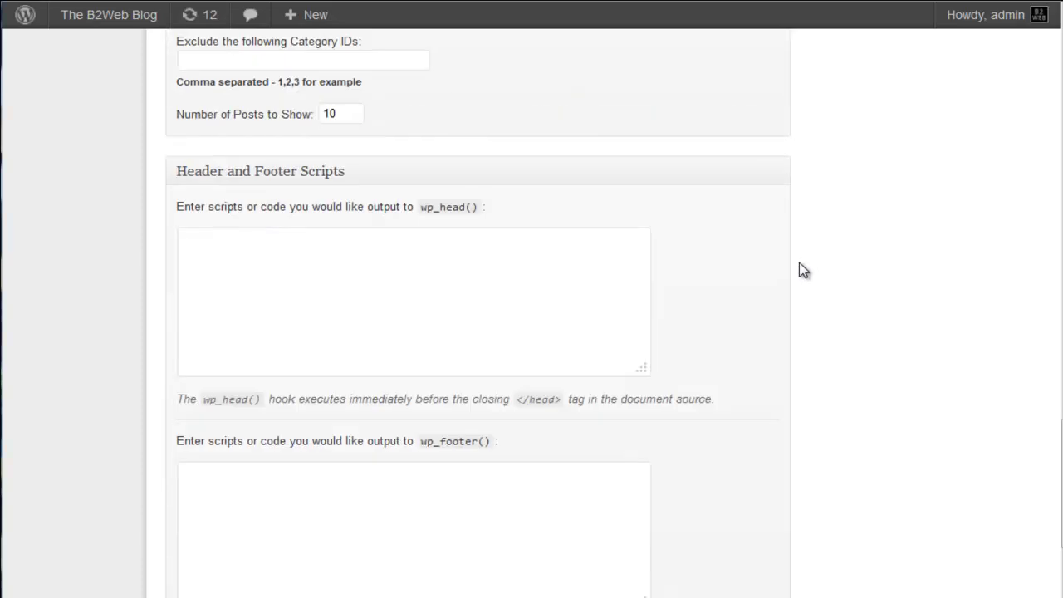
scroll(783, 226, "up", 1)
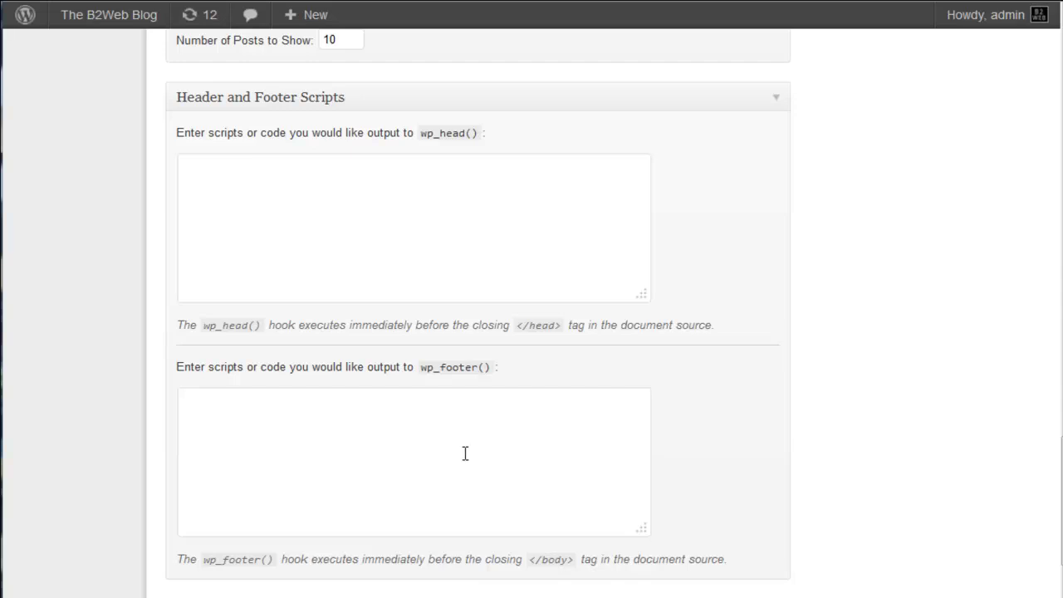
scroll(546, 453, "up", 20)
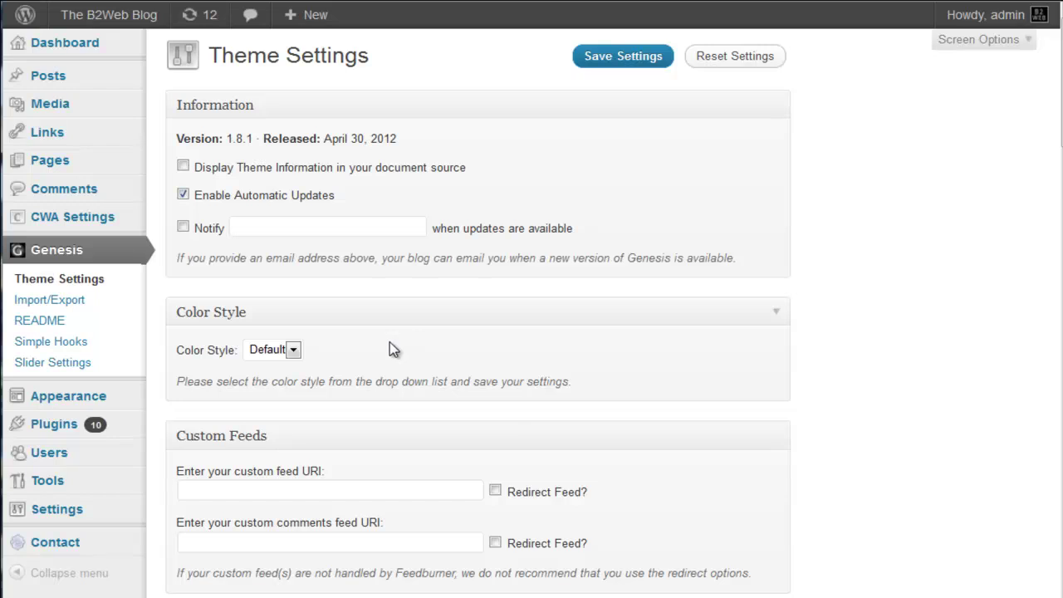
- Go to Installed Plugins and deactivate a plugin, leaving 11 of 25 plugins active
mouse_move(75, 425)
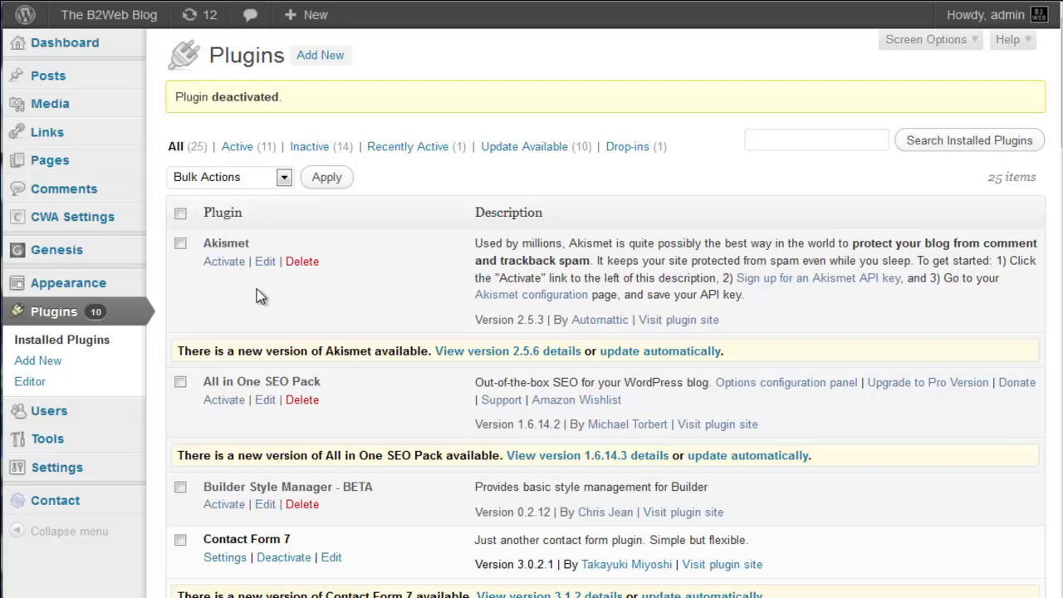
- Open SEO Settings from the Genesis flyout in the admin sidebar
scroll(261, 308, "down", 3)
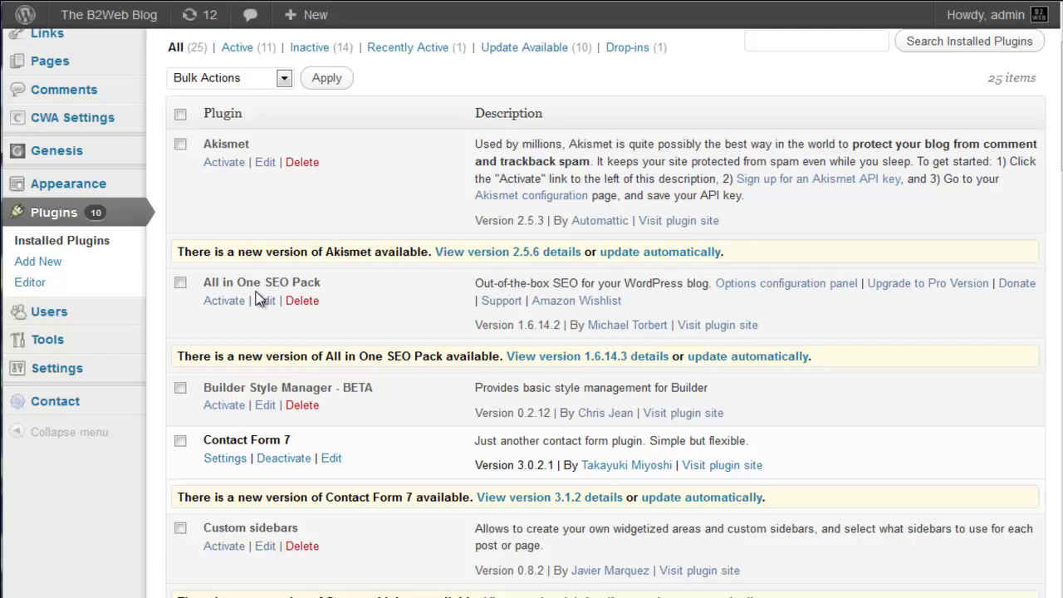
mouse_move(68, 156)
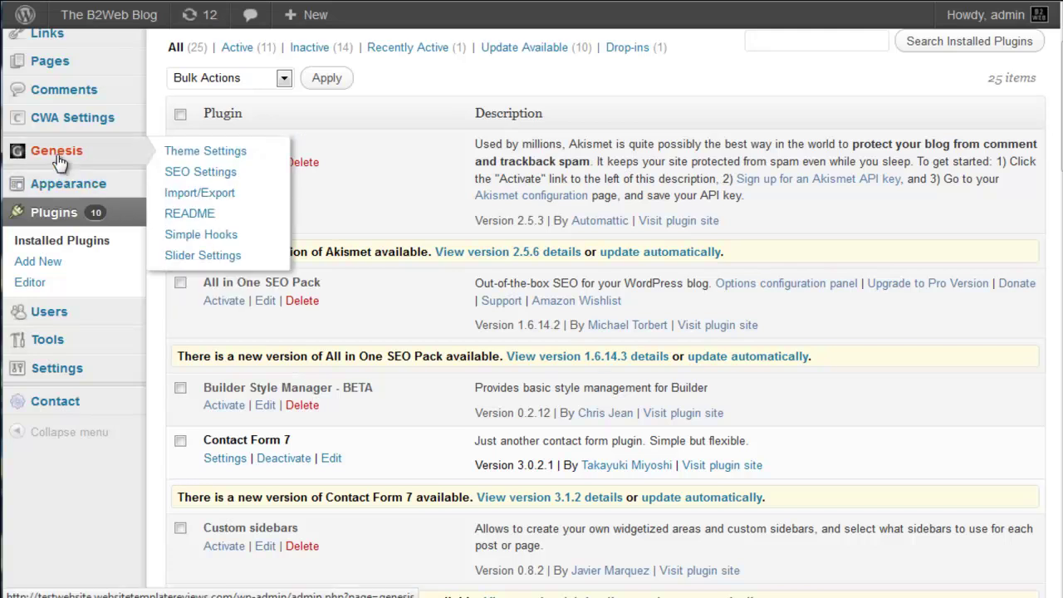
left_click(201, 172)
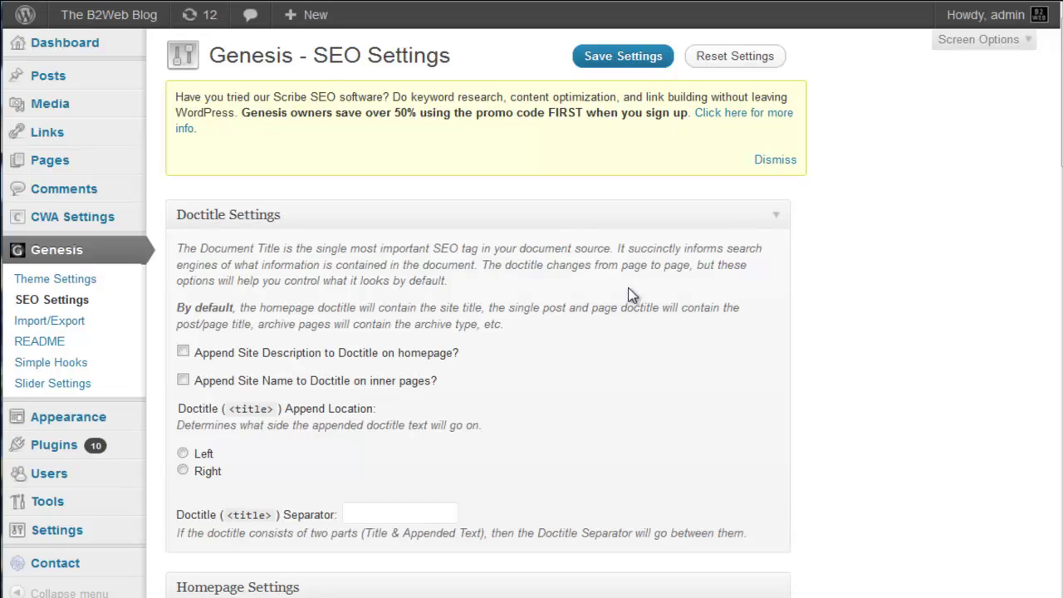
scroll(632, 295, "down", 3)
scroll(631, 295, "down", 2)
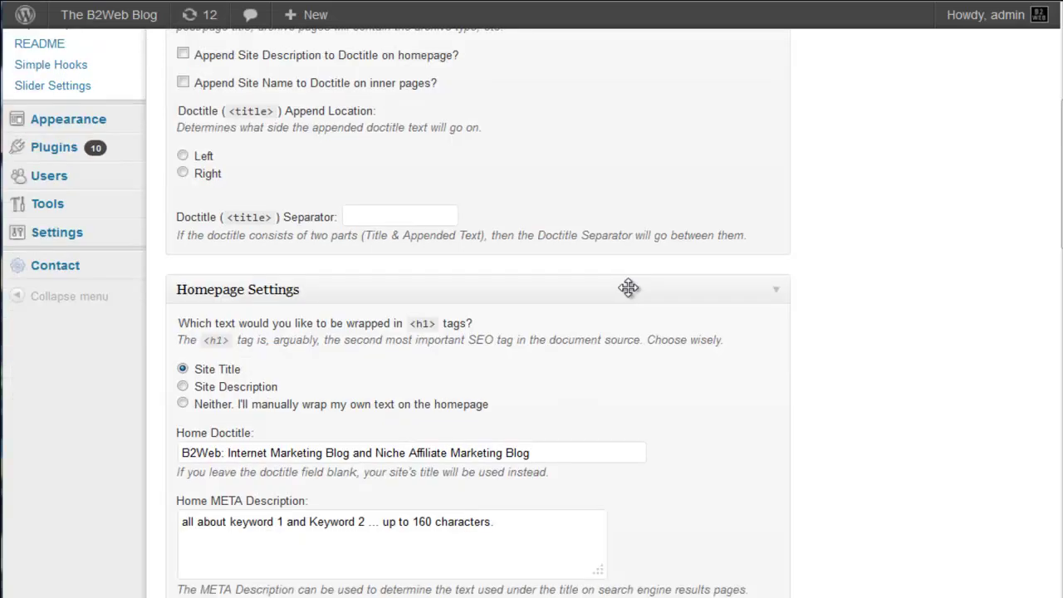
scroll(692, 274, "down", 7)
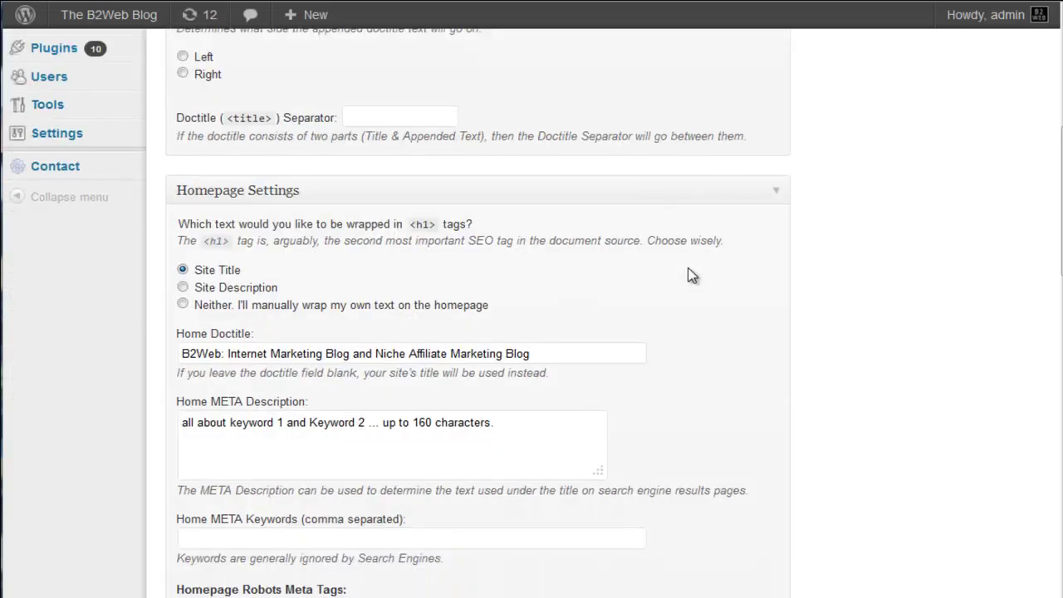
scroll(692, 275, "down", 4)
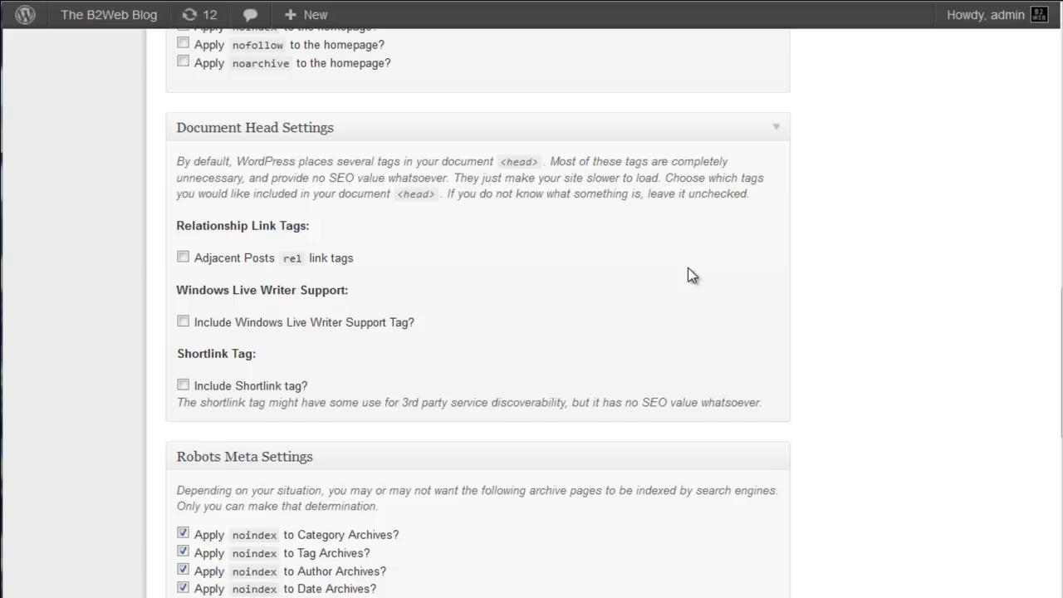
scroll(690, 270, "down", 1)
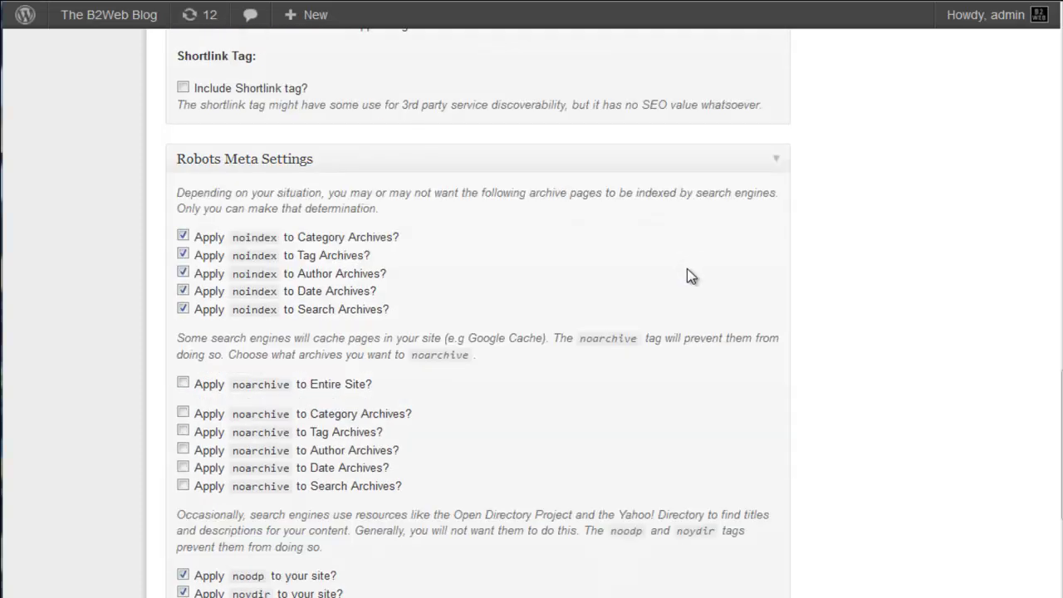
scroll(684, 268, "down", 2)
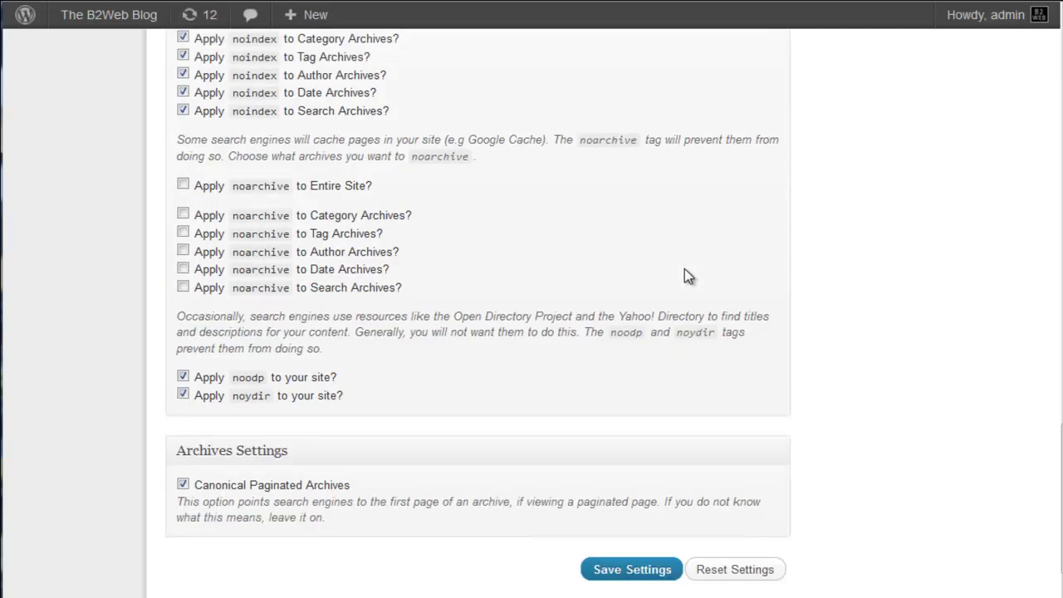
scroll(684, 268, "up", 7)
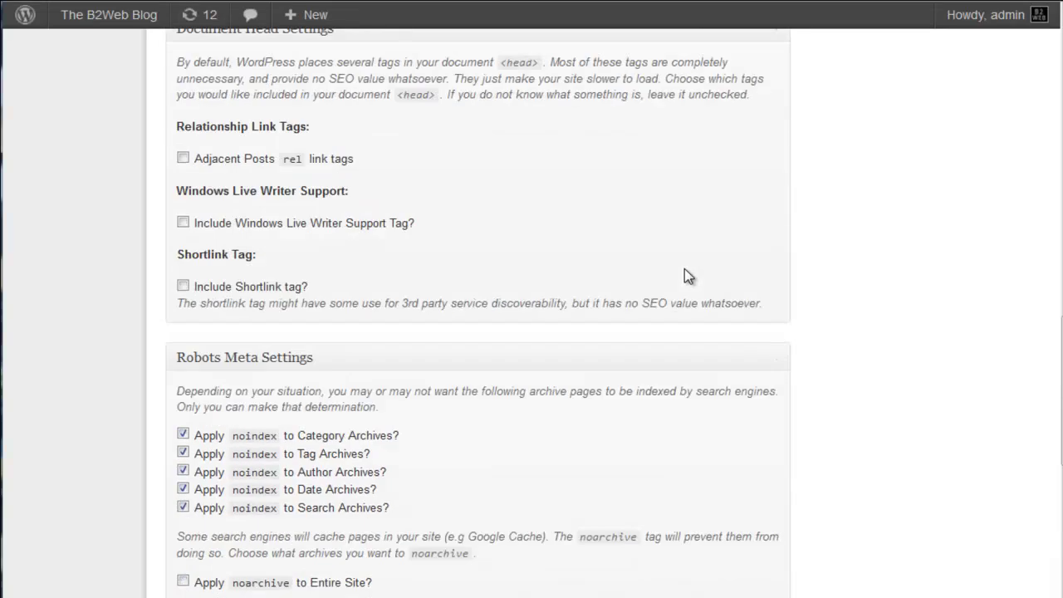
scroll(686, 275, "up", 2)
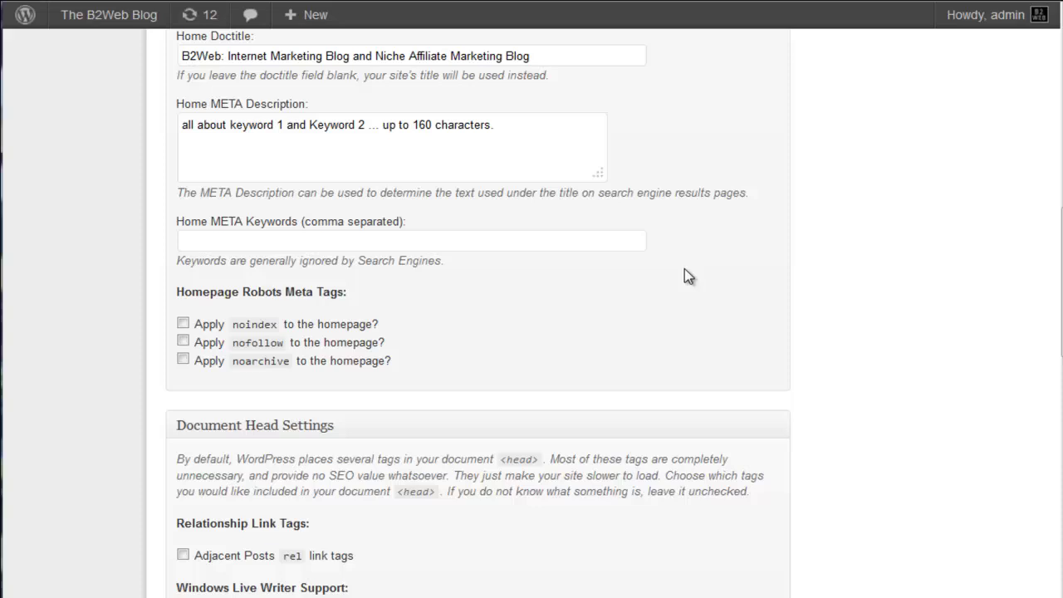
scroll(684, 268, "up", 1)
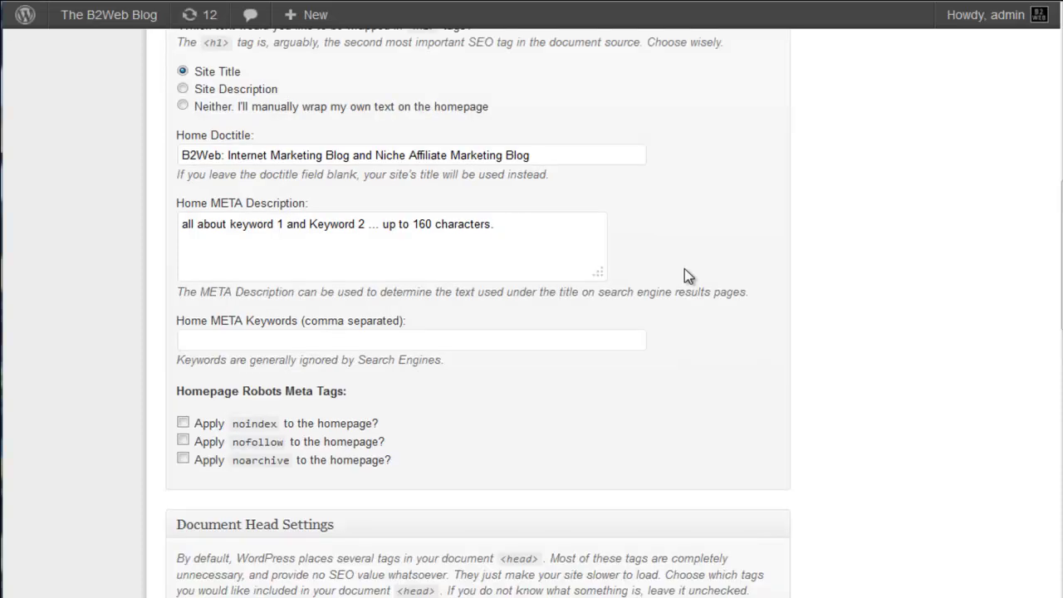
scroll(685, 268, "up", 1)
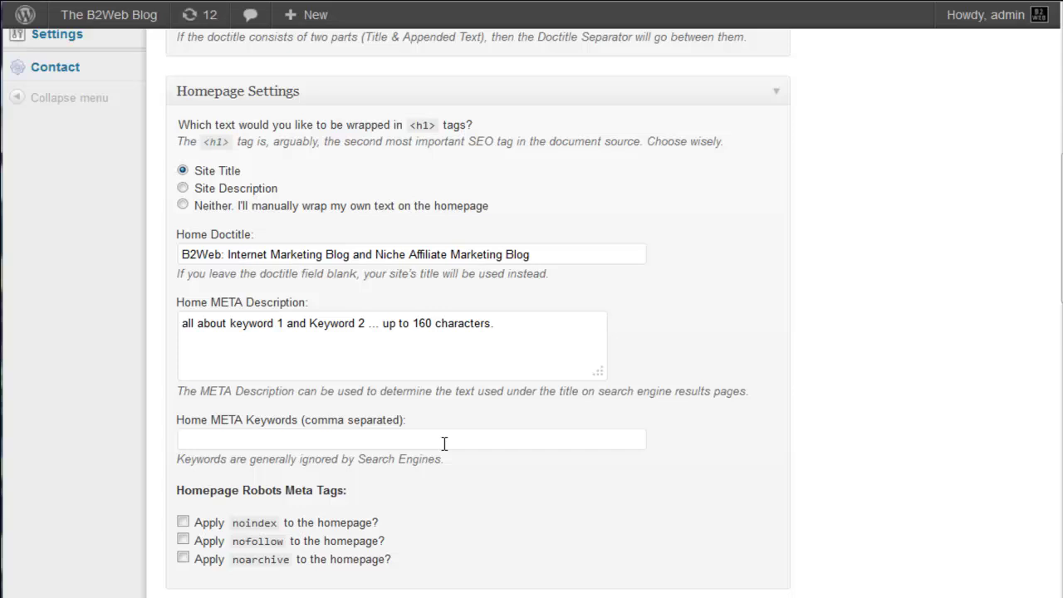
scroll(498, 440, "up", 3)
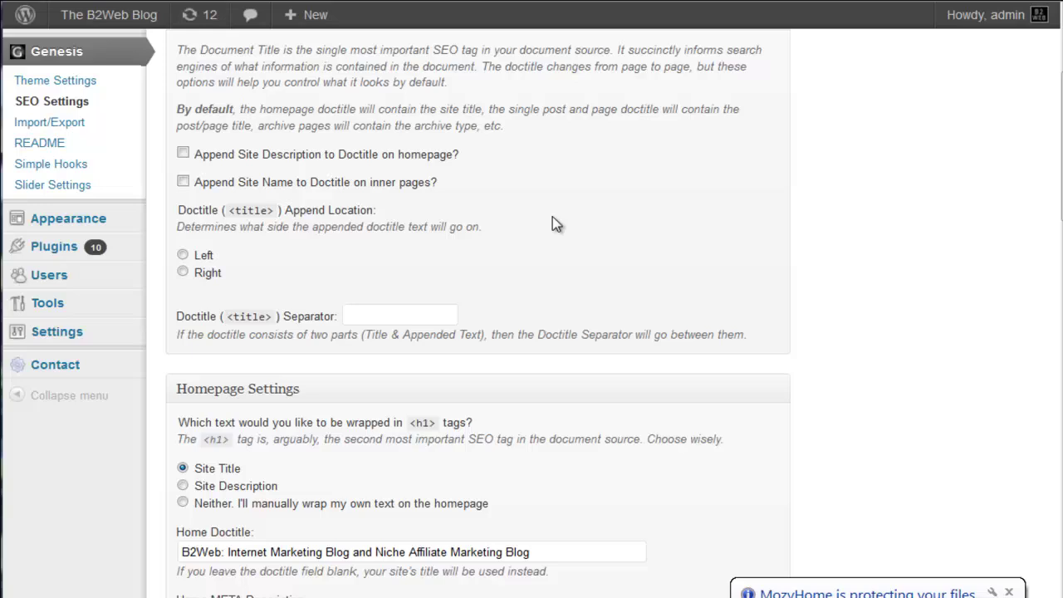
left_click(1008, 591)
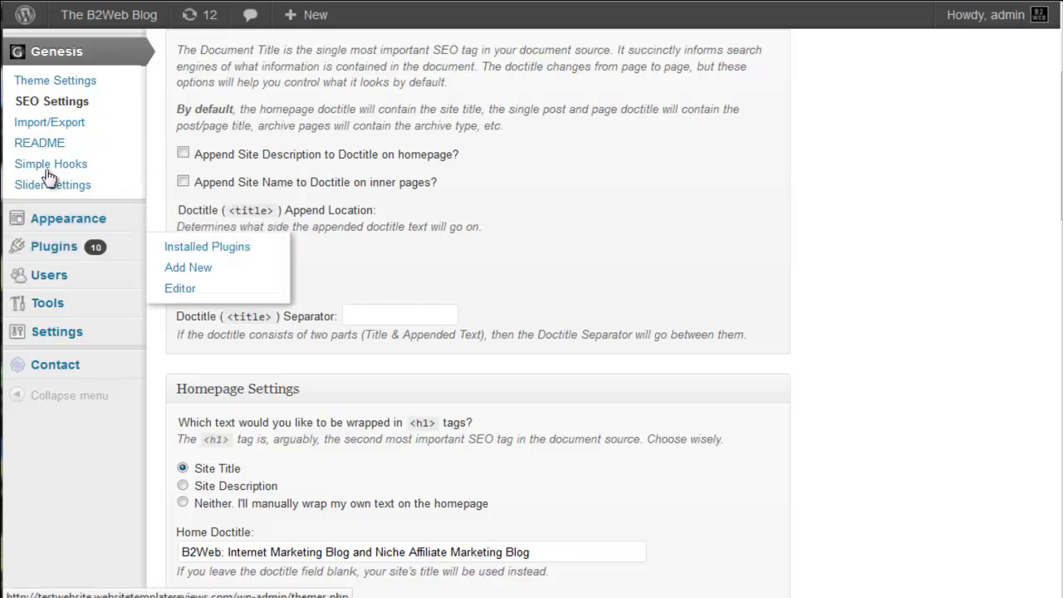
left_click(141, 113)
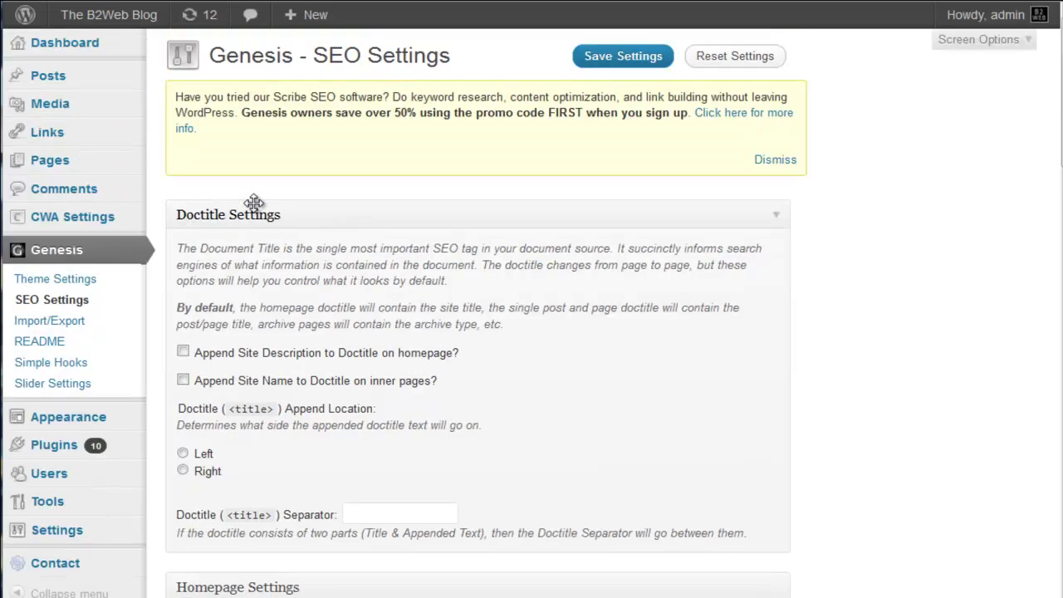
- Start a new post, scroll down to its Theme SEO Settings box, then back to the top
left_click(236, 96)
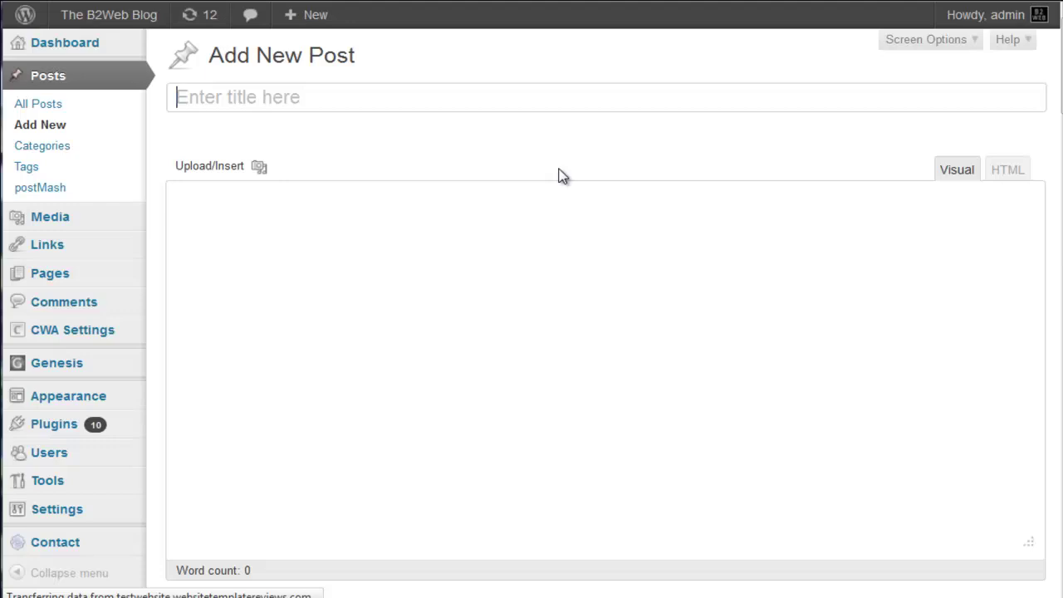
scroll(560, 175, "down", 5)
scroll(562, 184, "down", 6)
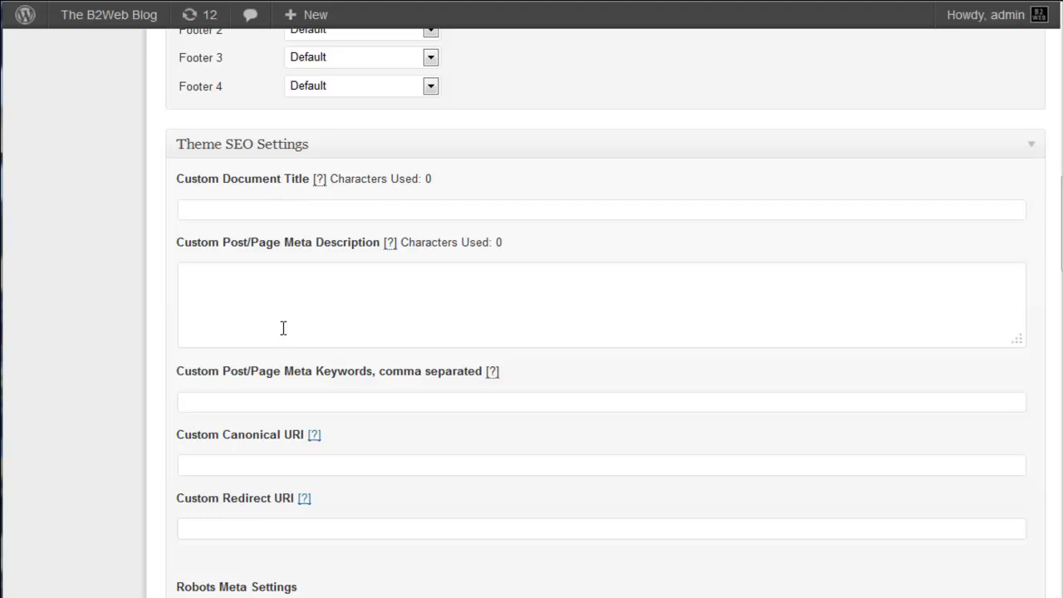
scroll(498, 439, "up", 8)
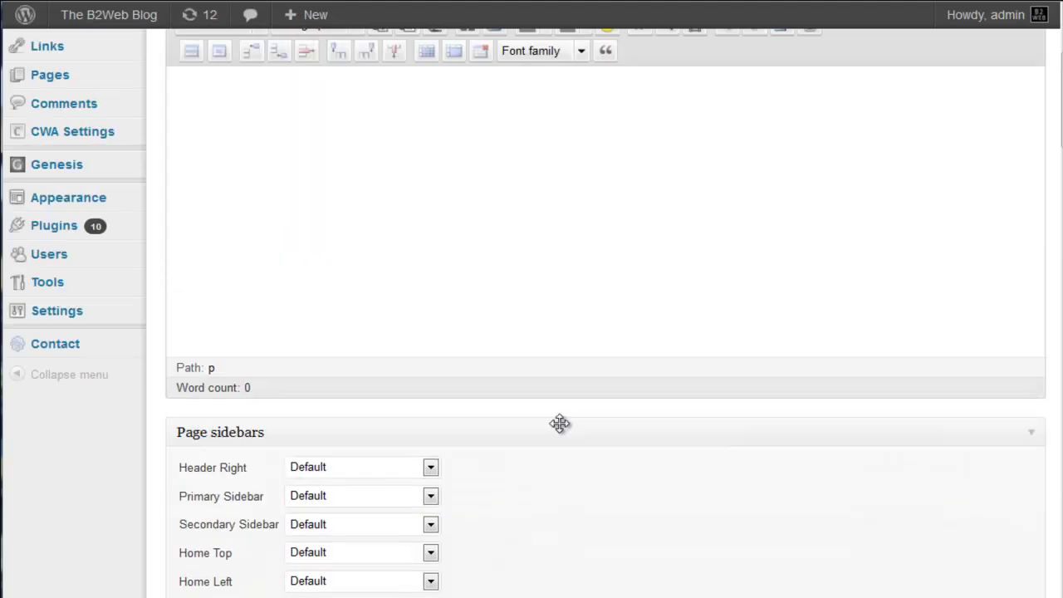
scroll(560, 426, "up", 3)
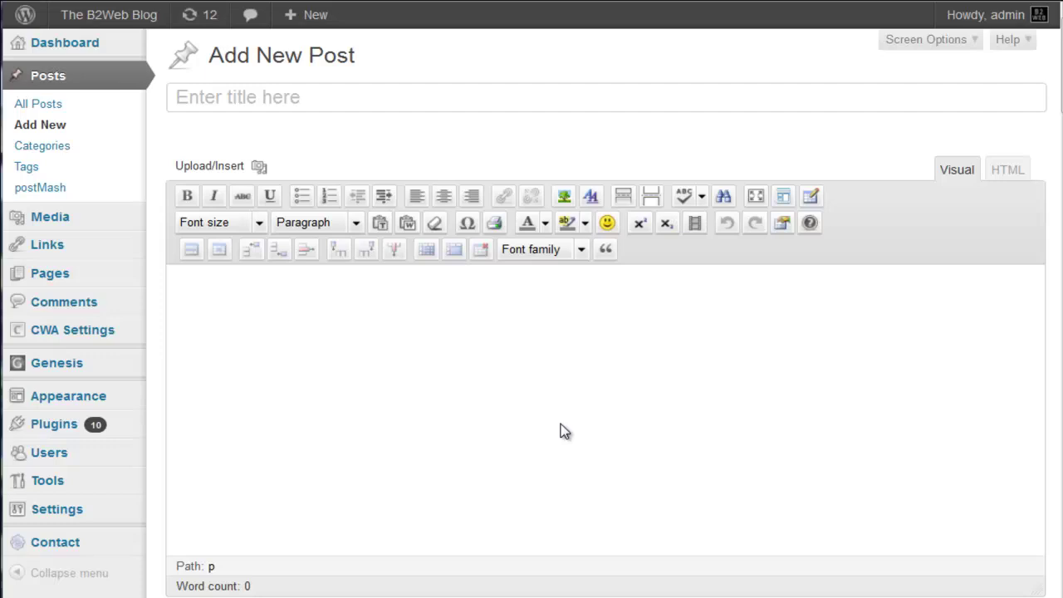